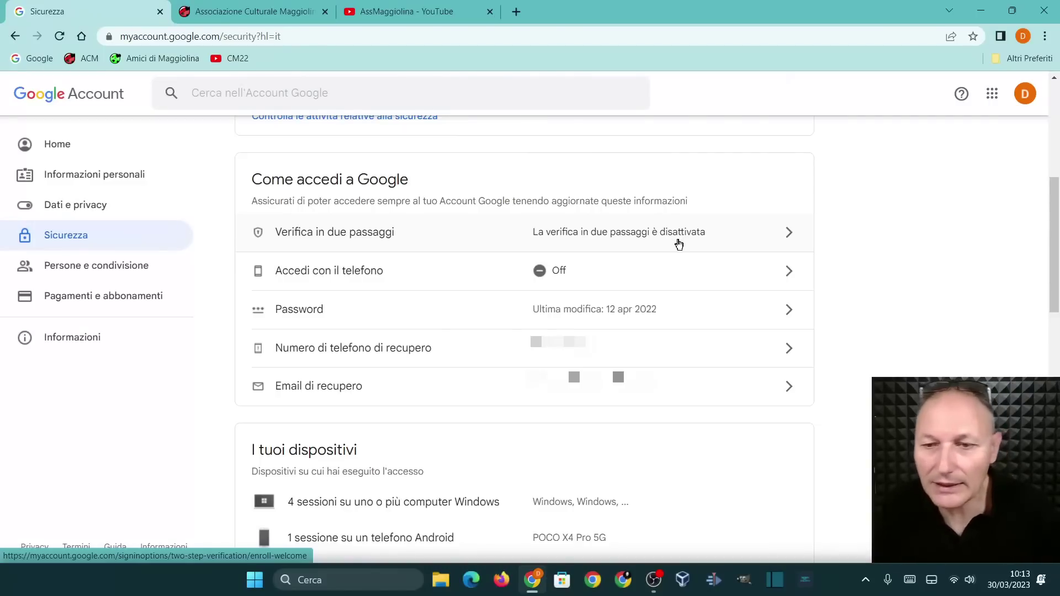
Step: Open 'Verifica in due passaggi' and scroll its introduction page down to the Inizia button
left_click(679, 235)
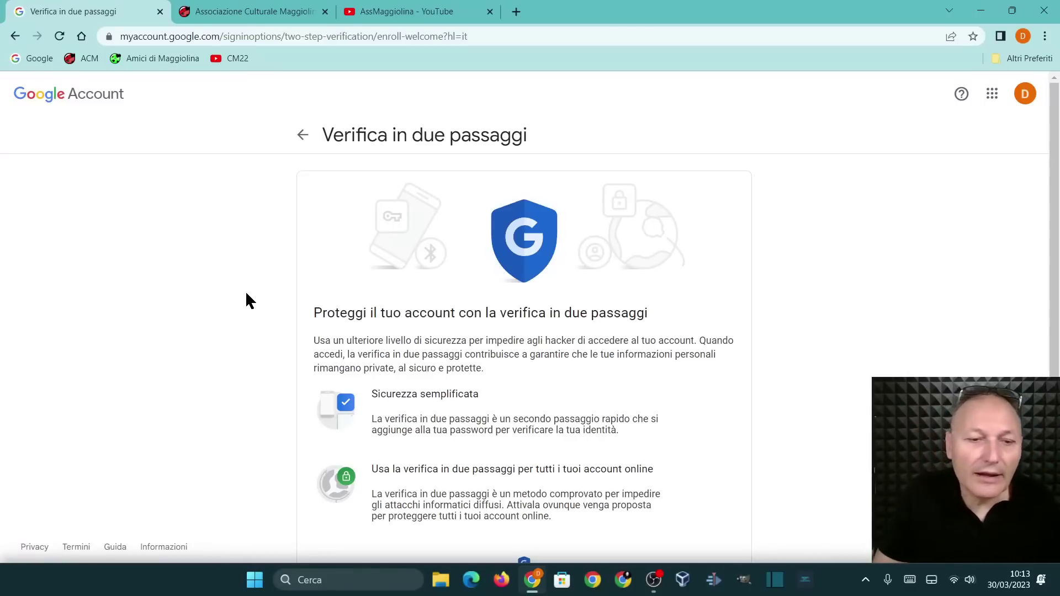
scroll(221, 293, "down", 1)
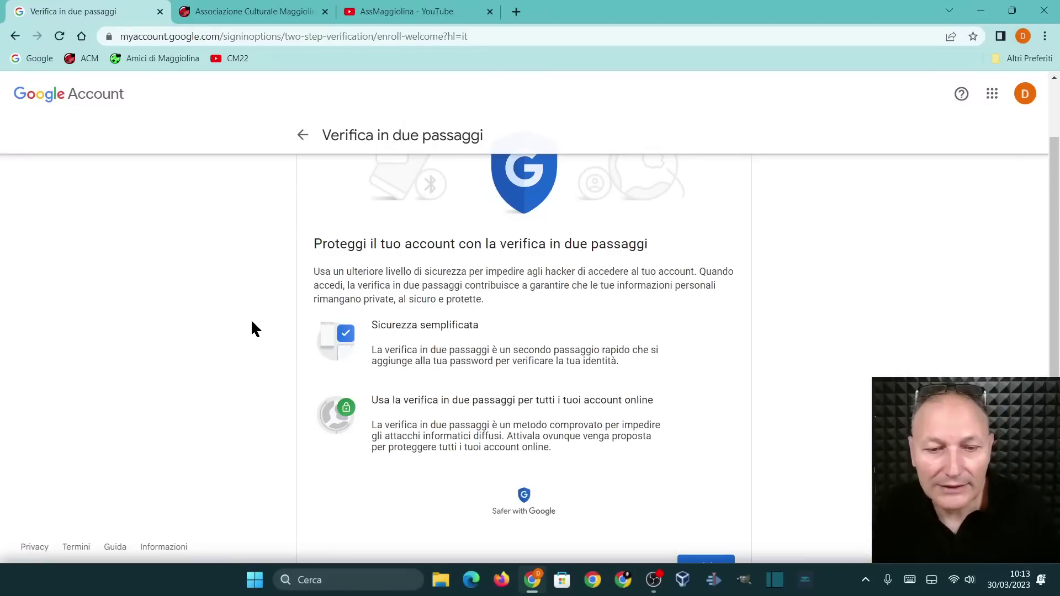
scroll(270, 325, "down", 1)
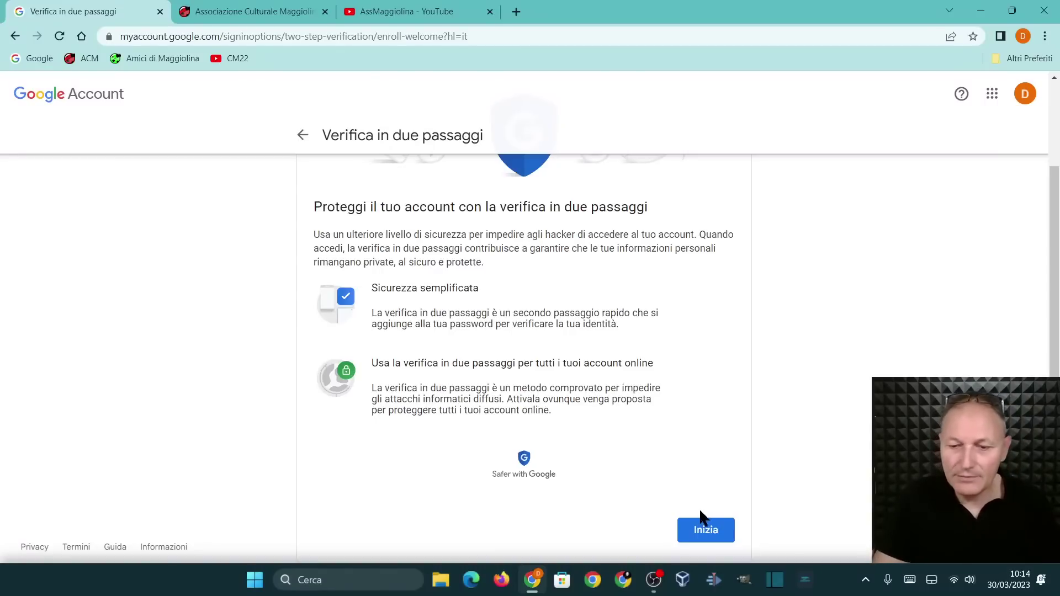
Step: Start two-step verification setup with Inizia and confirm the account password
left_click(703, 535)
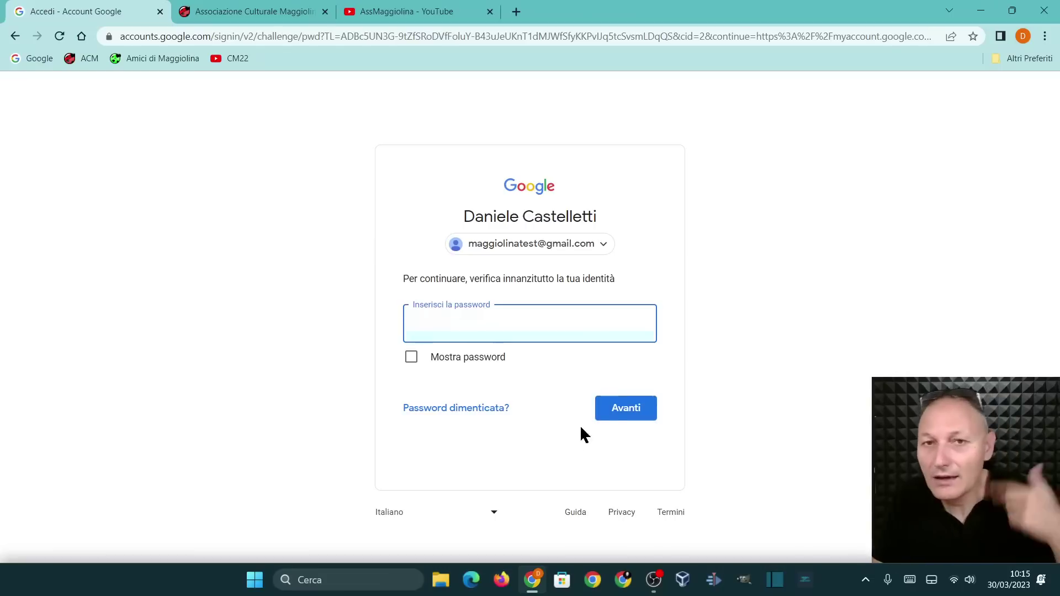
left_click(619, 417)
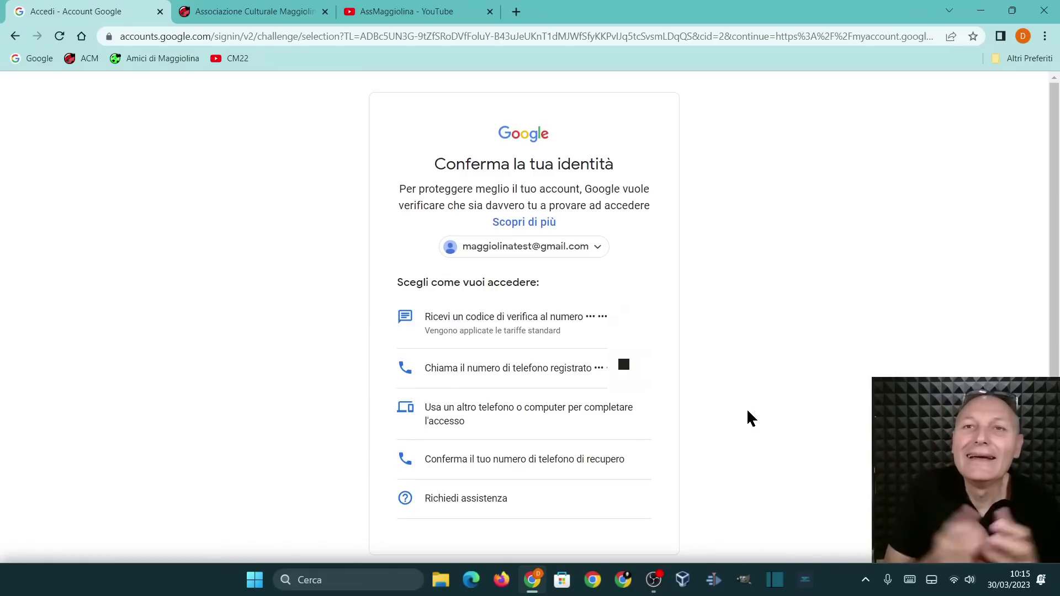
Step: Confirm identity with an SMS verification code via 'Ricevi un codice di verifica'
scroll(755, 413, "down", 1)
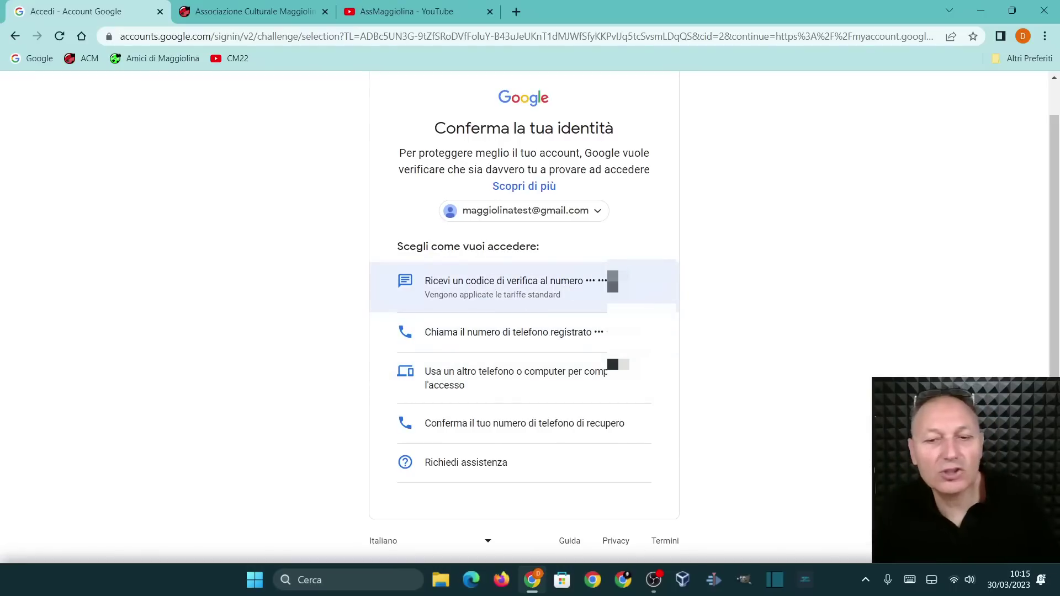
left_click(490, 291)
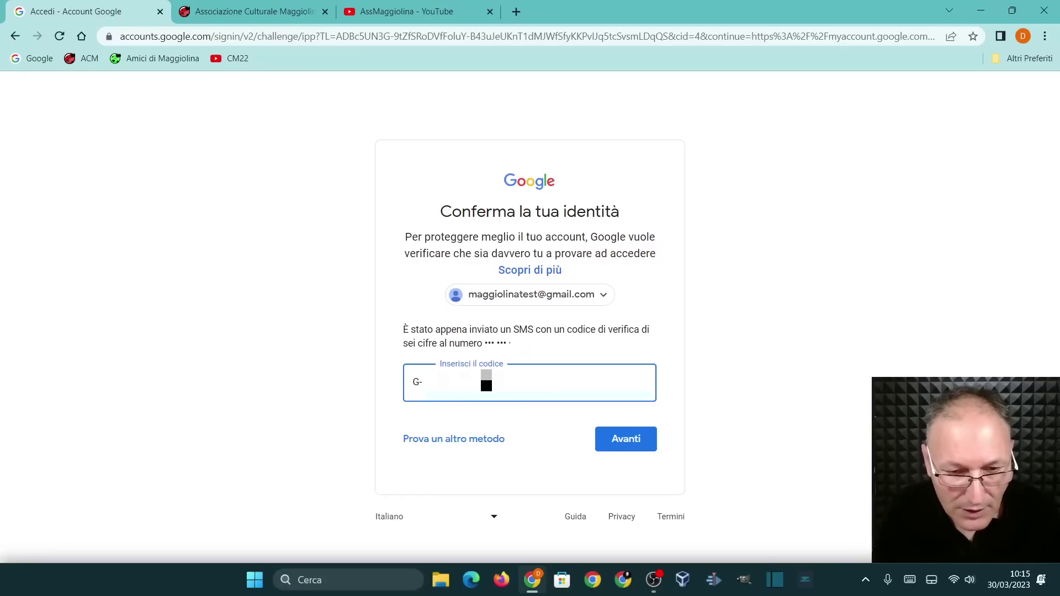
type("12")
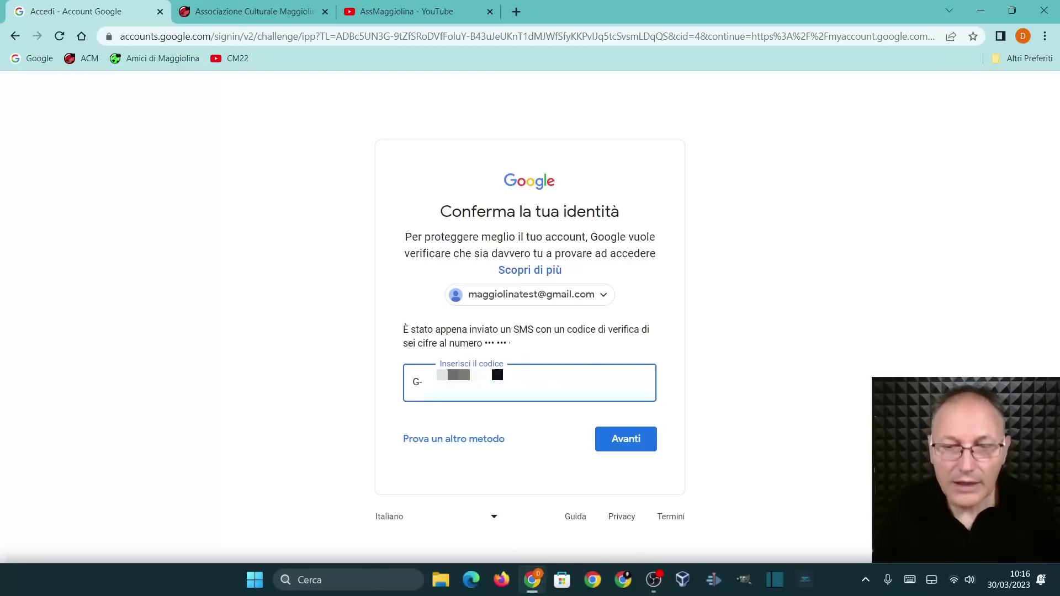
left_click(627, 445)
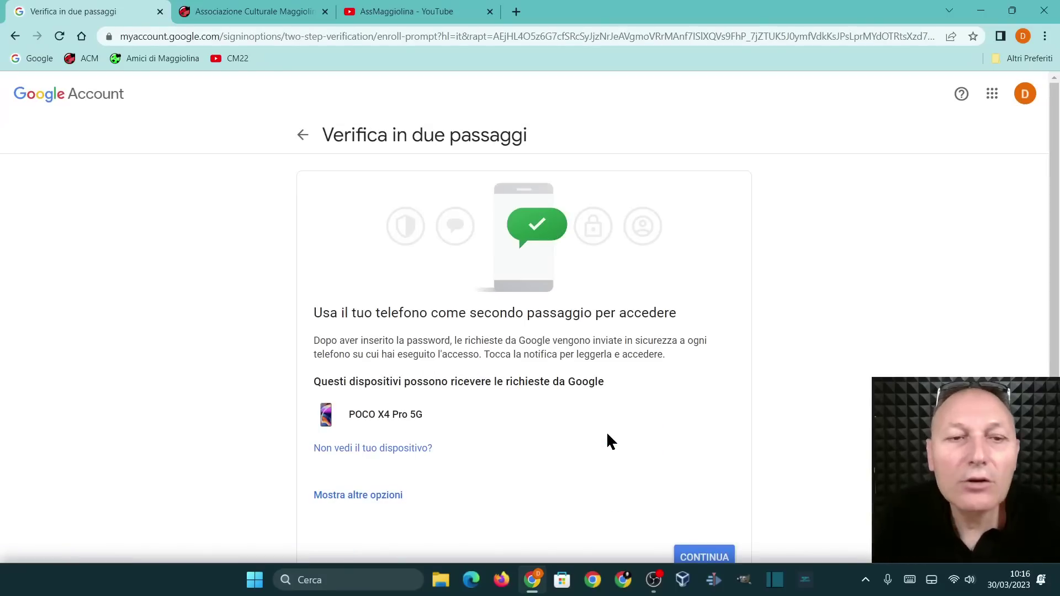
Step: Accept the POCO X4 Pro 5G phone prompt as the second sign-in step with CONTINUA
scroll(608, 432, "down", 2)
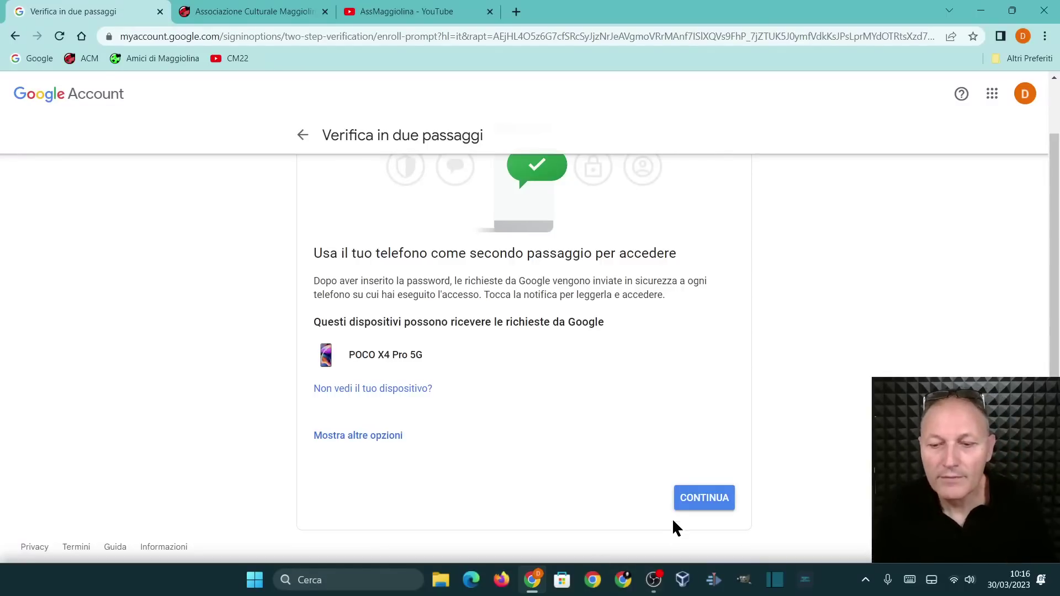
left_click(695, 499)
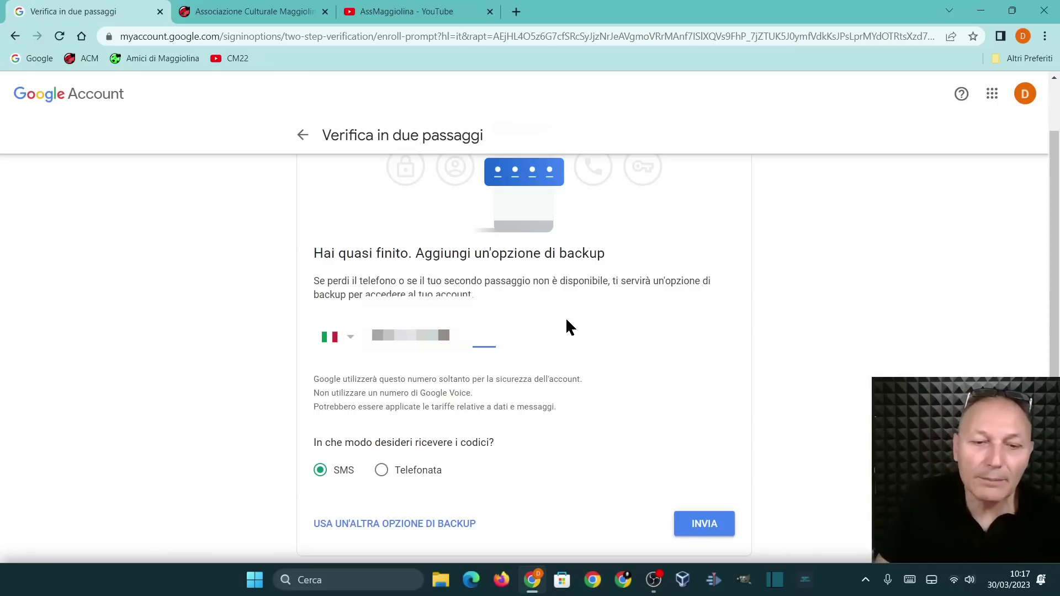
Step: Send an SMS verification code to the backup phone number with INVIA
scroll(625, 370, "down", 1)
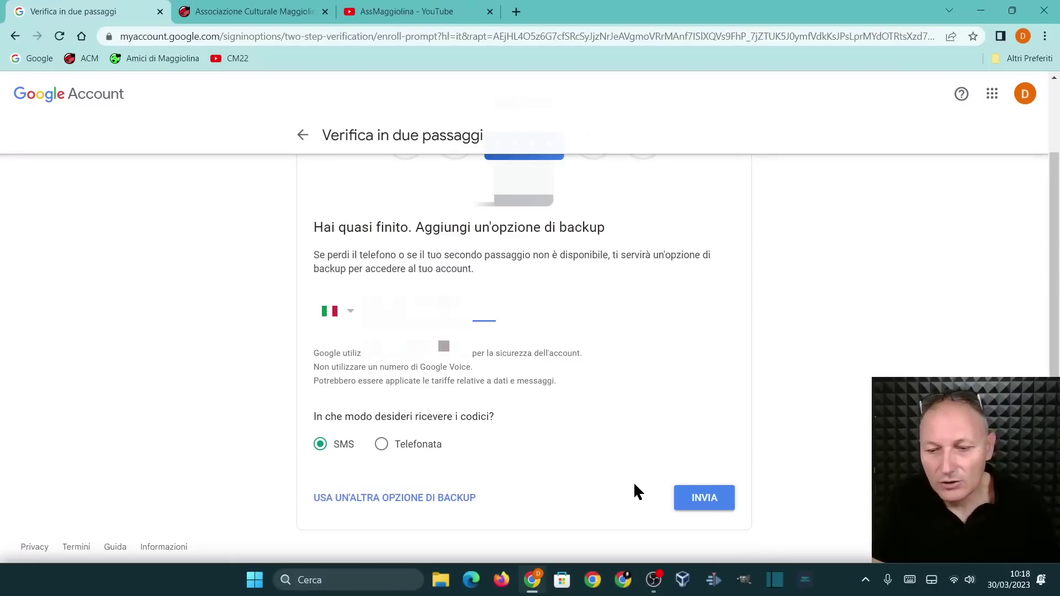
left_click(692, 498)
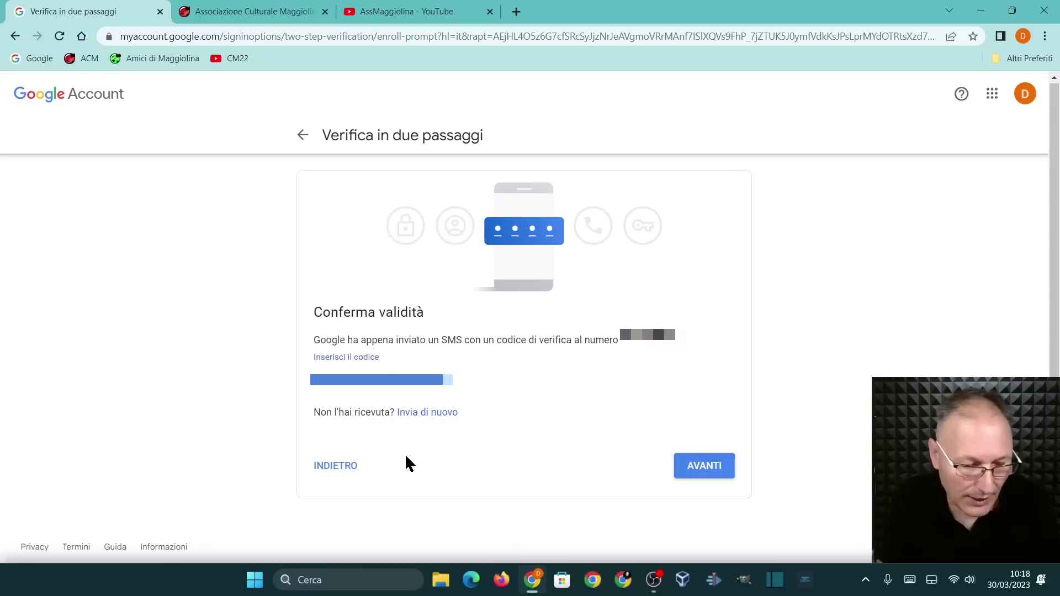
Step: Enter the backup number's SMS code in 'Inserisci il codice' and confirm with AVANTI
type("1")
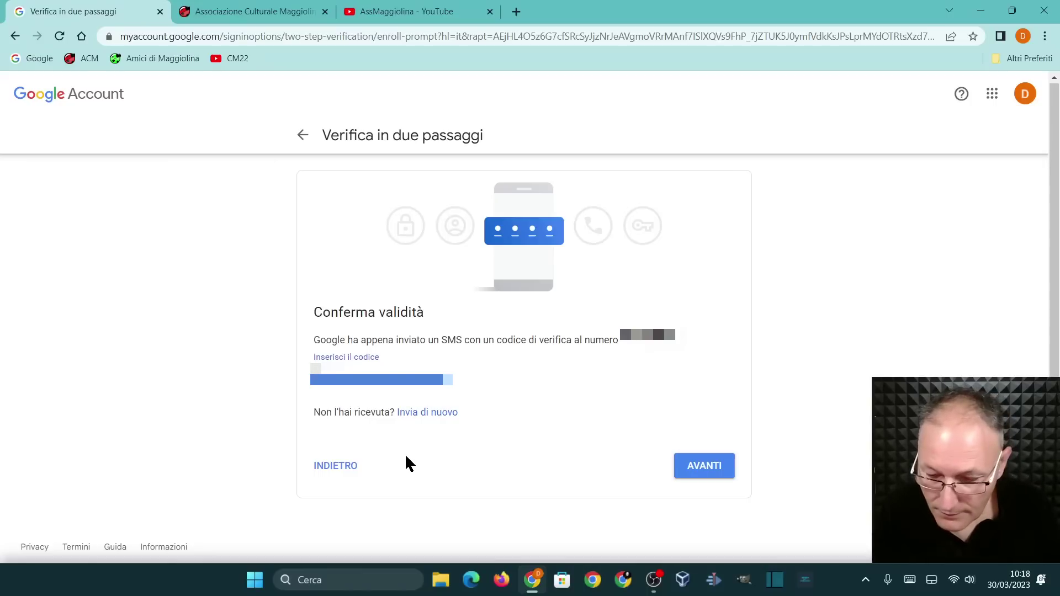
type("1")
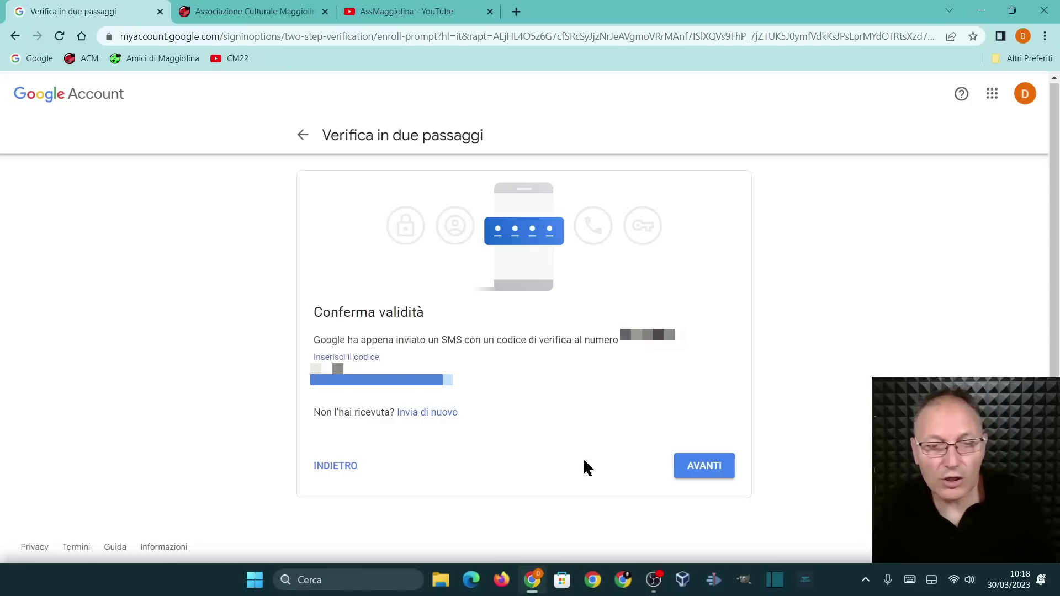
left_click(691, 470)
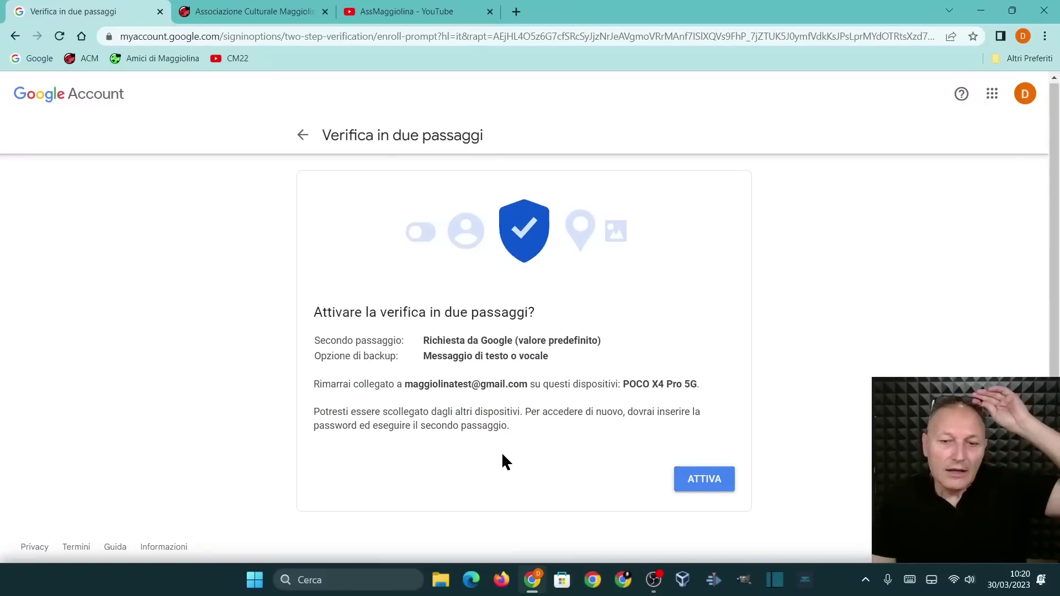
left_click(714, 480)
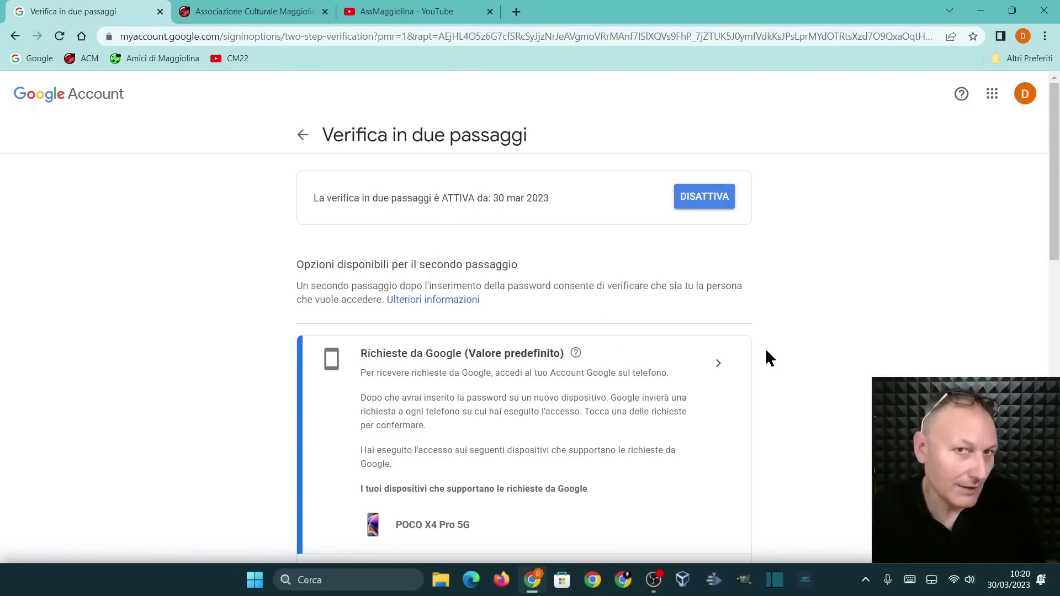
scroll(767, 350, "down", 1)
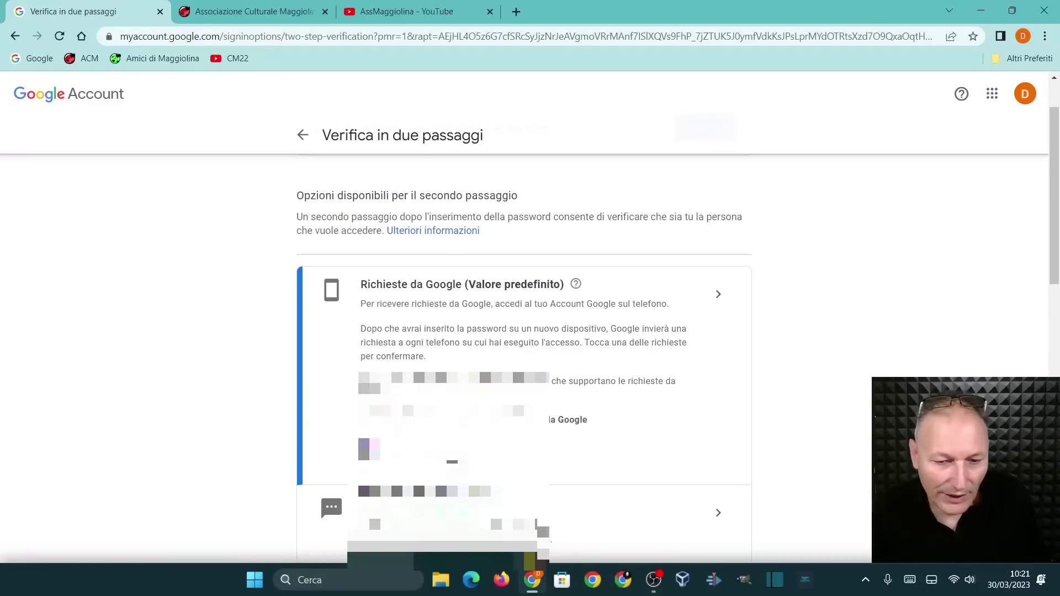
scroll(524, 331, "down", 2)
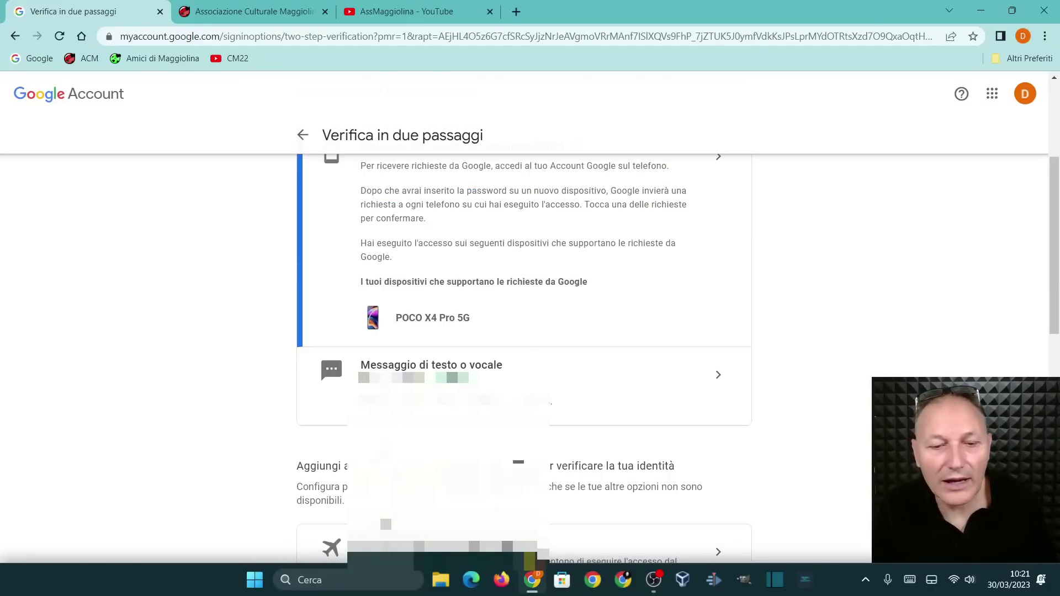
scroll(588, 379, "up", 3)
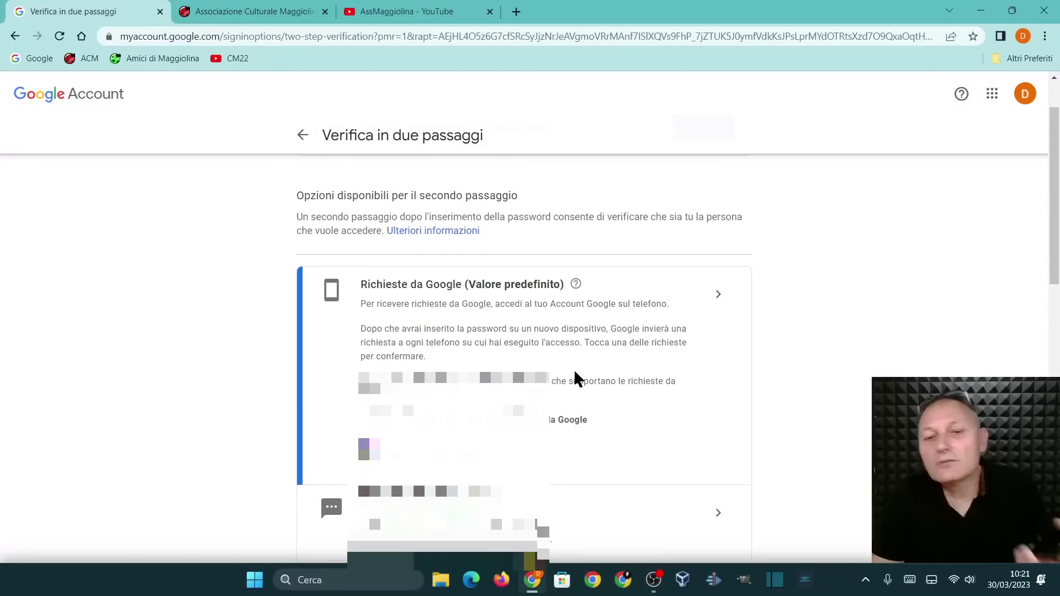
scroll(555, 384, "down", 4)
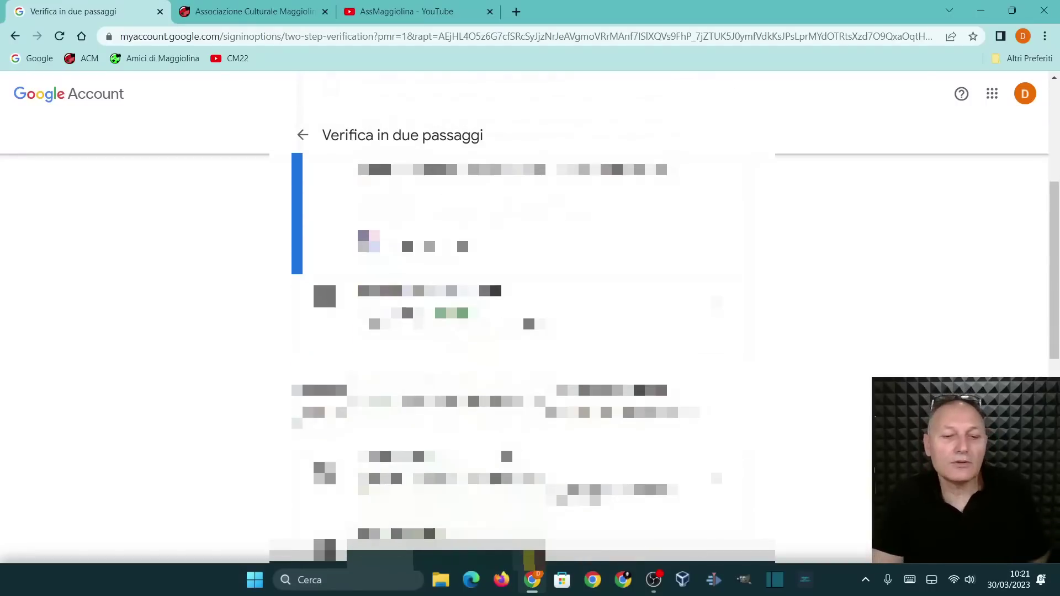
scroll(727, 356, "up", 3)
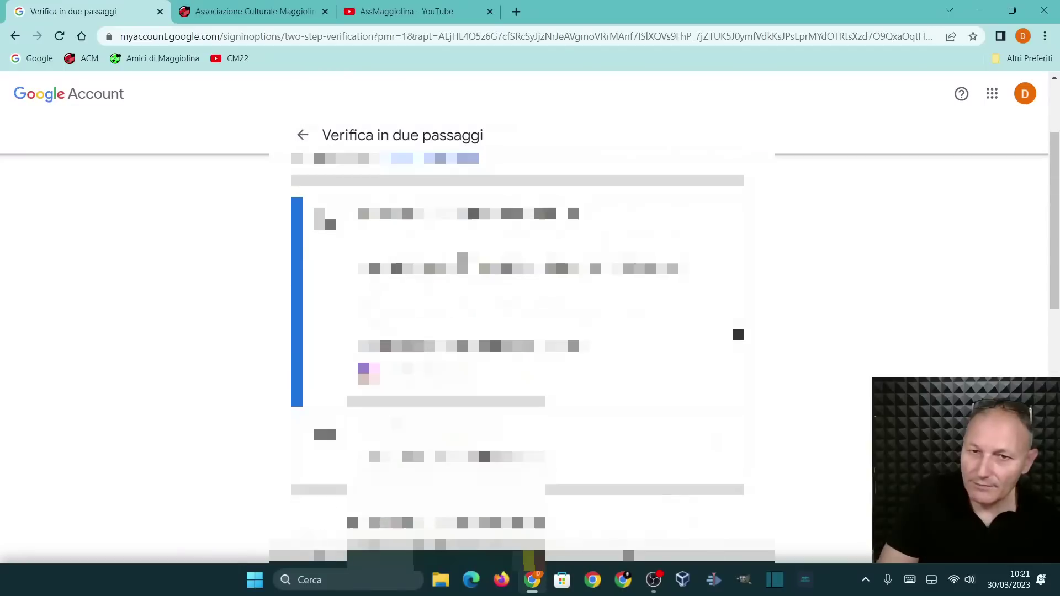
scroll(728, 335, "up", 3)
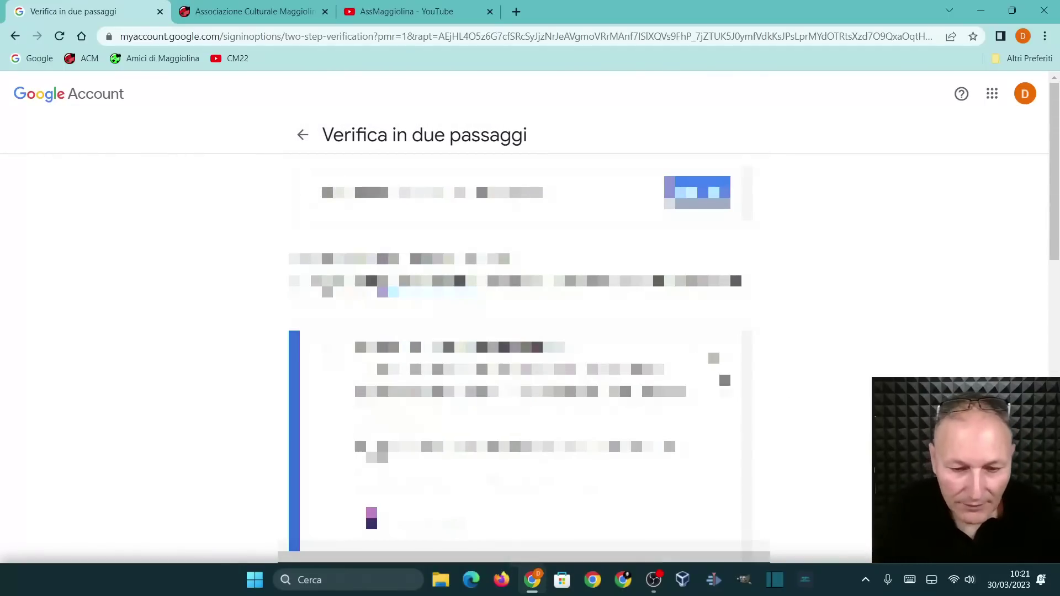
scroll(736, 369, "down", 6)
scroll(575, 386, "down", 3)
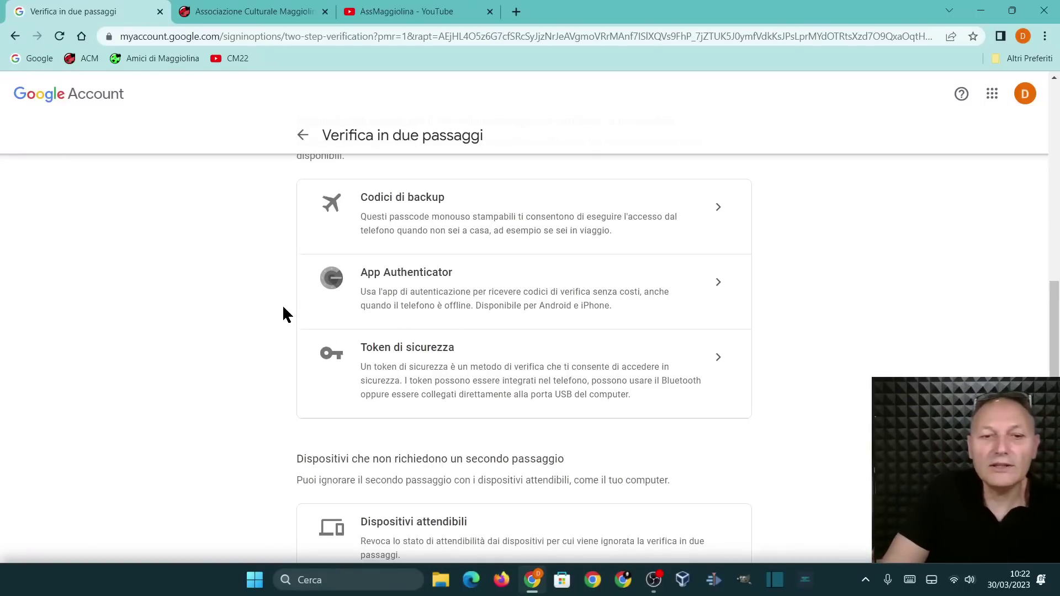
scroll(283, 313, "up", 3)
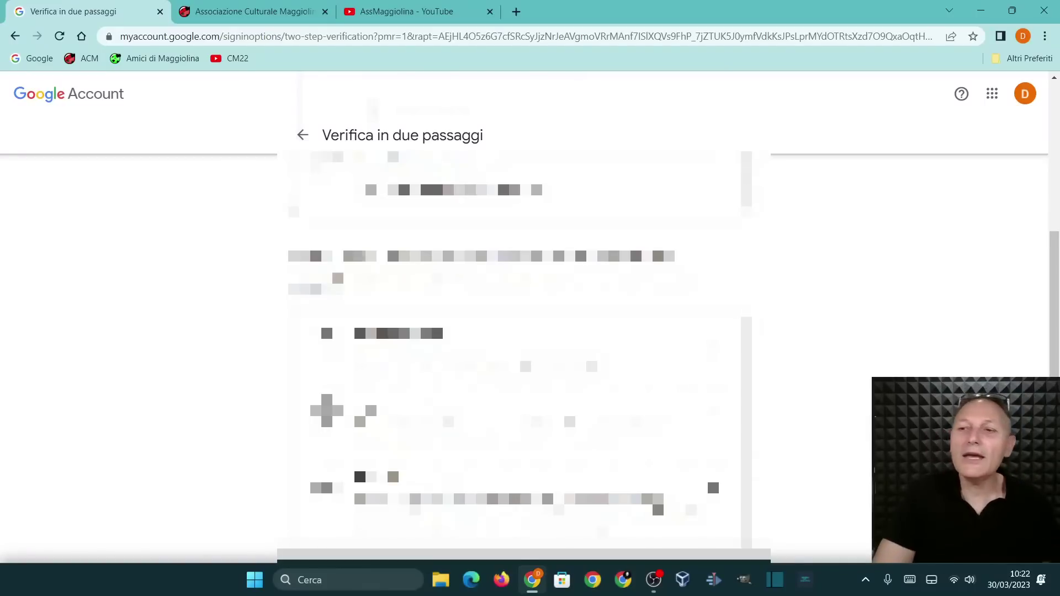
Step: Return to the Sicurezza page and scroll to 'Come accedi a Google'
left_click(303, 135)
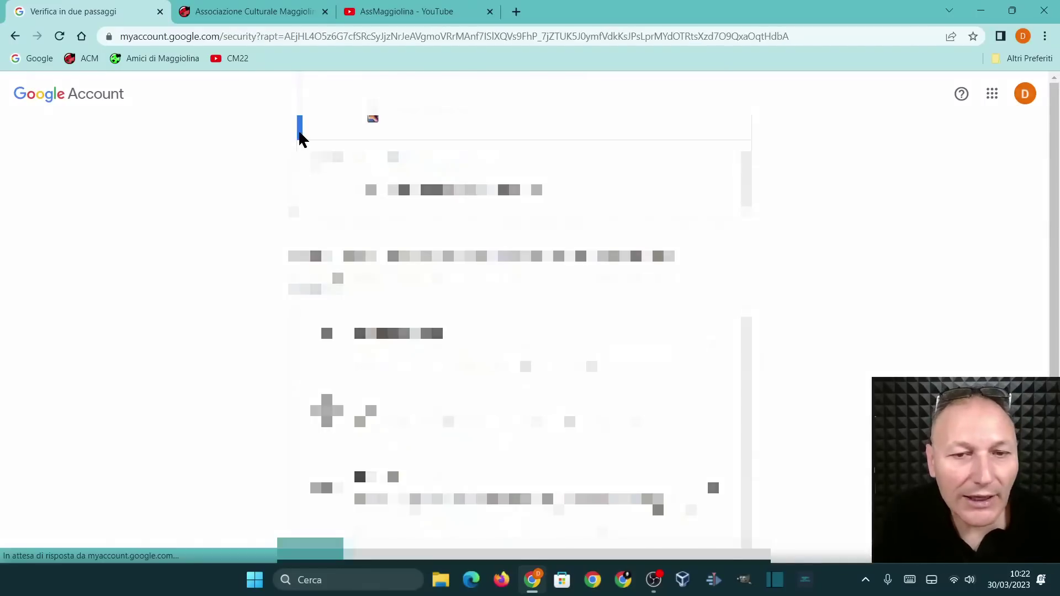
scroll(292, 304, "down", 3)
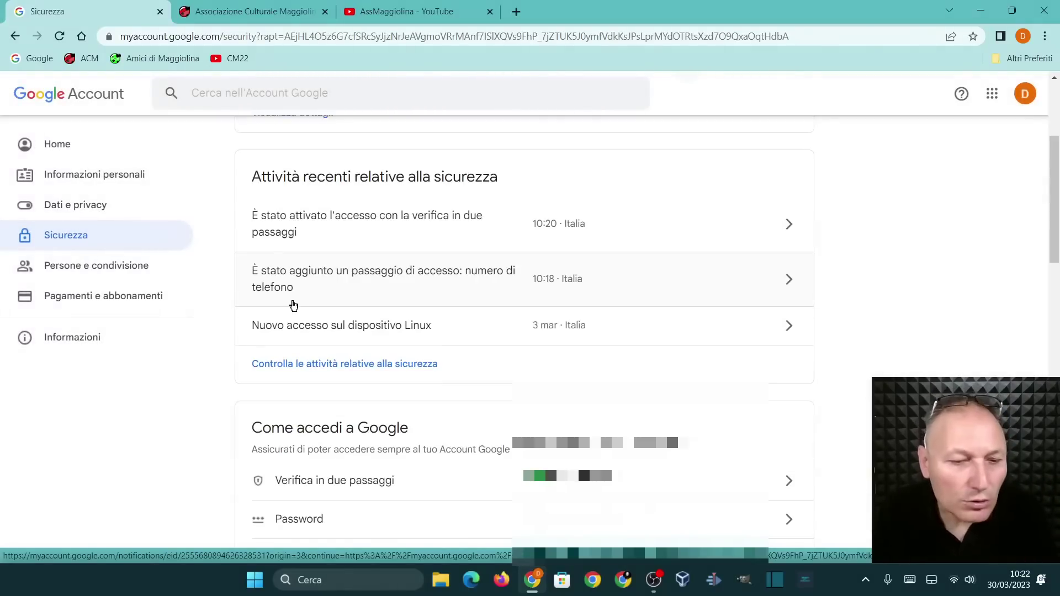
scroll(292, 308, "down", 3)
scroll(288, 337, "down", 1)
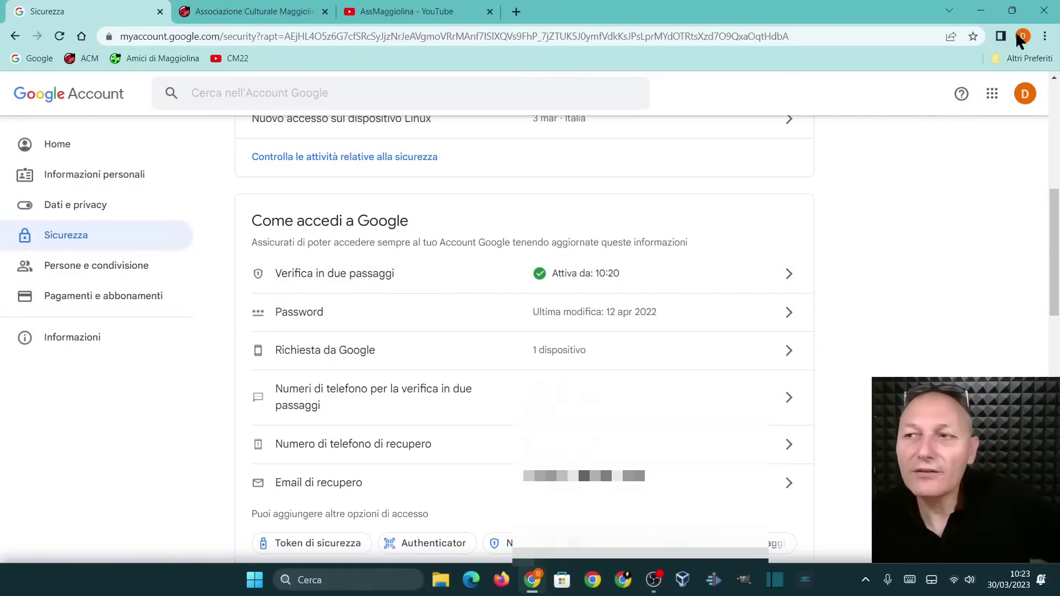
Step: Close Chrome and launch Microsoft Edge from the taskbar
left_click(1045, 10)
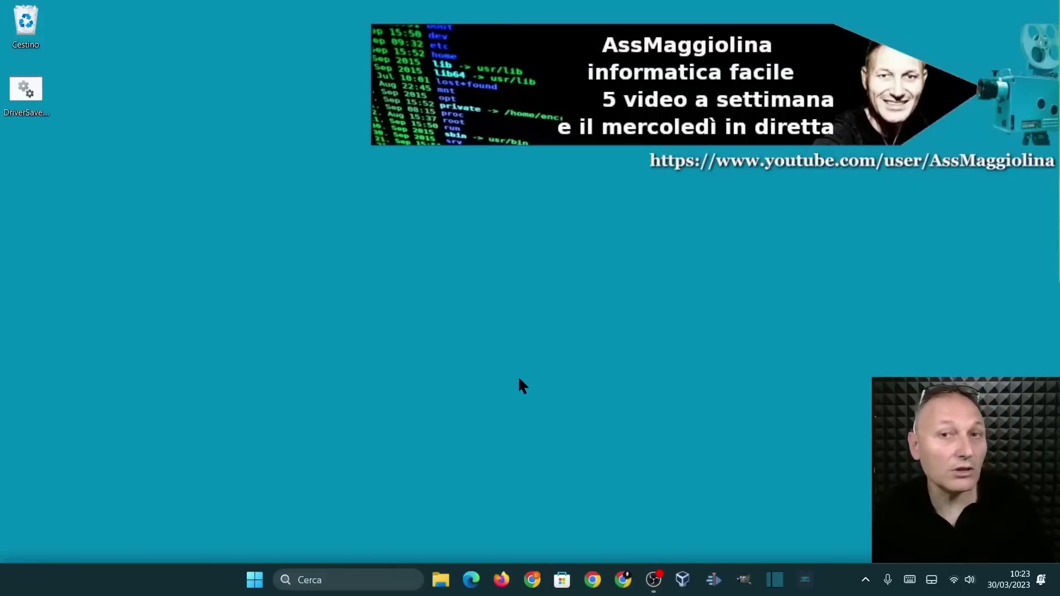
left_click(471, 580)
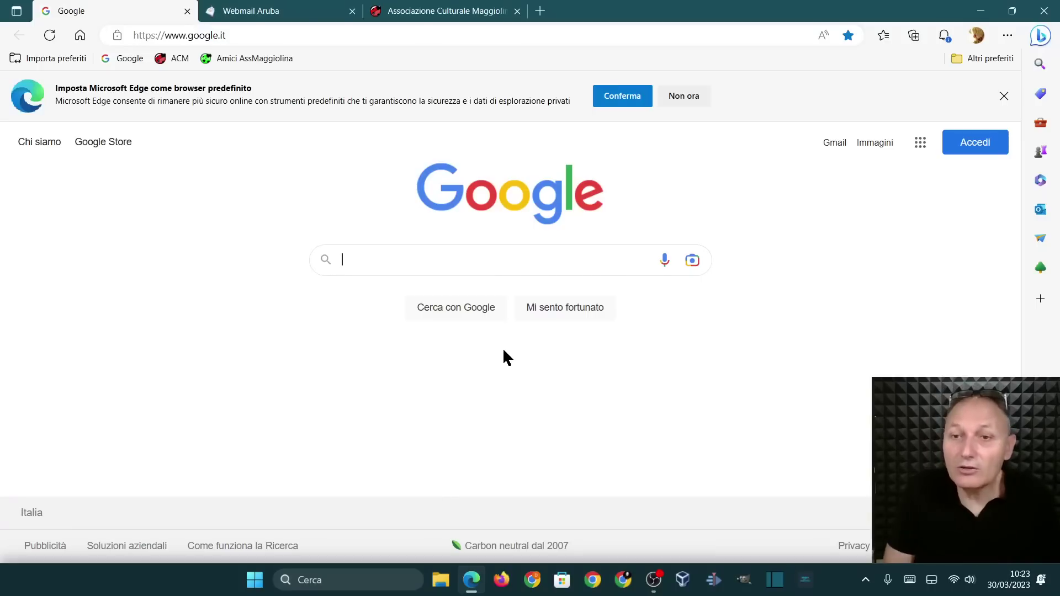
Step: Dismiss Edge's default-browser banner with 'Non ora' and choose Accedi on google.it
left_click(690, 96)
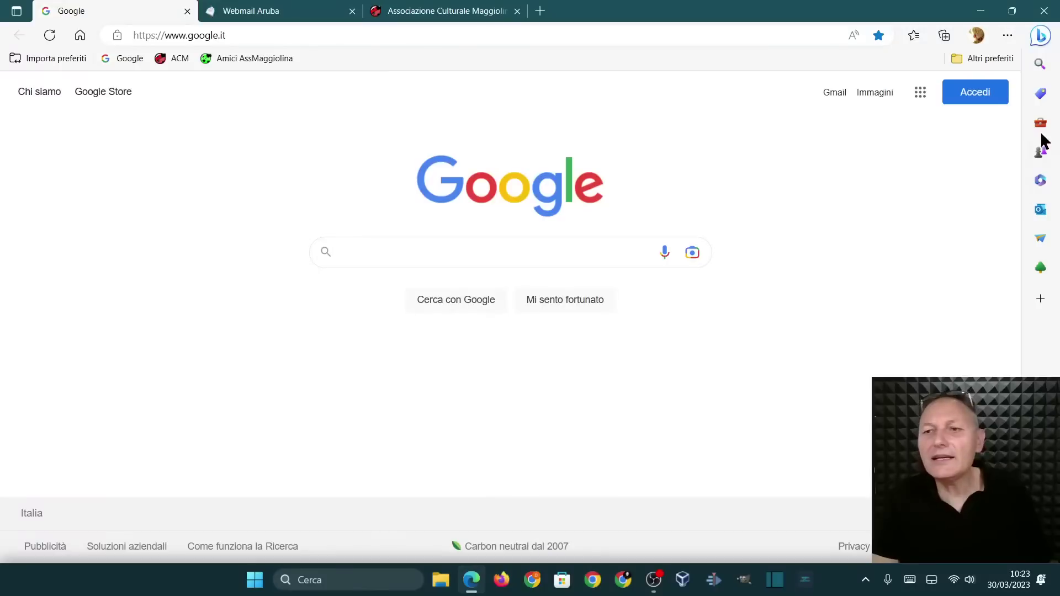
left_click(972, 93)
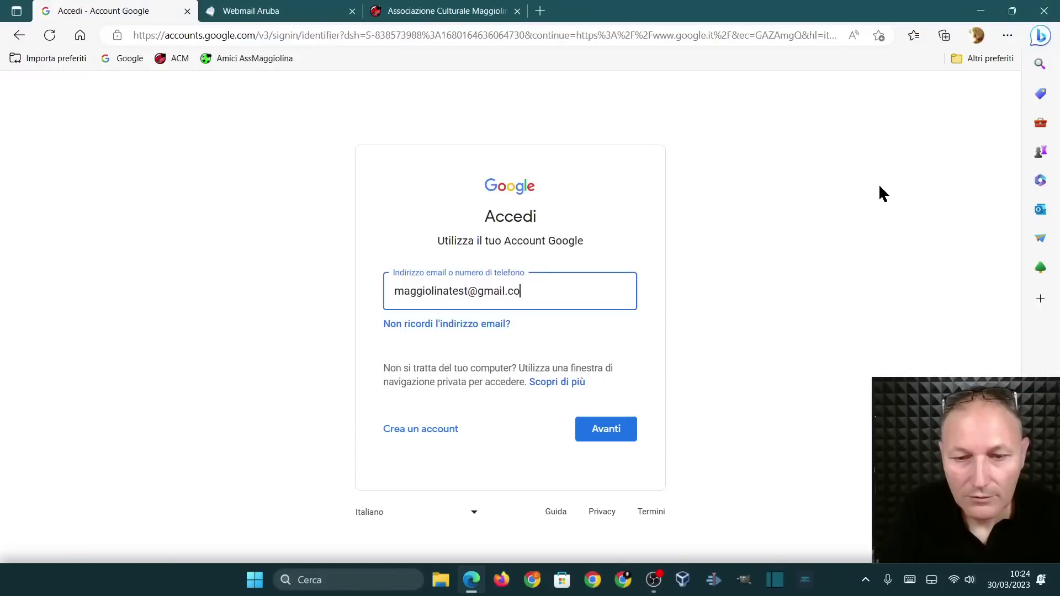
Step: Submit the account email, then enter and submit the account password
left_click(595, 424)
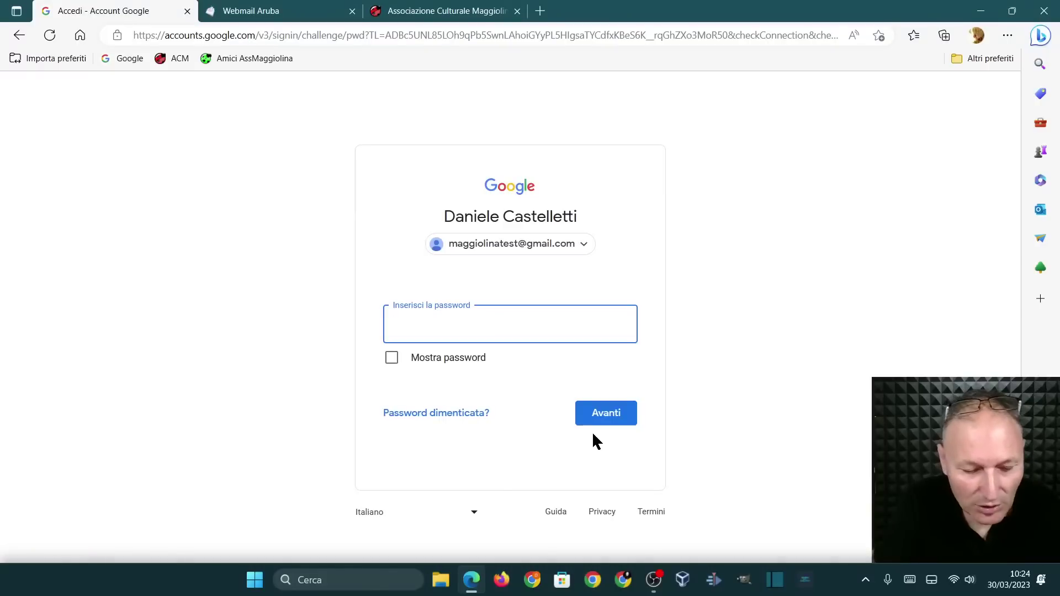
type("***")
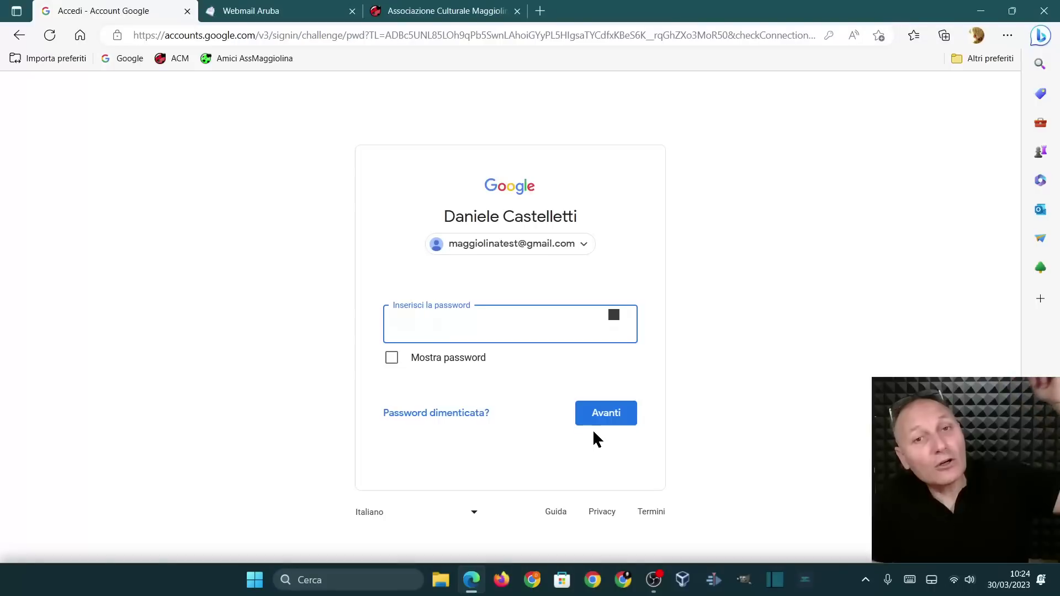
left_click(602, 423)
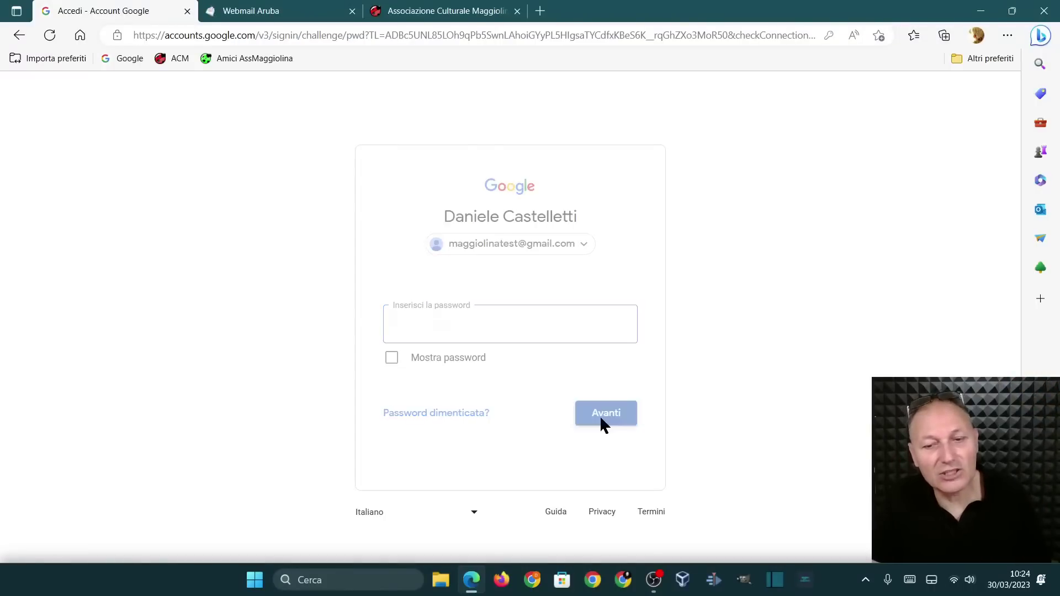